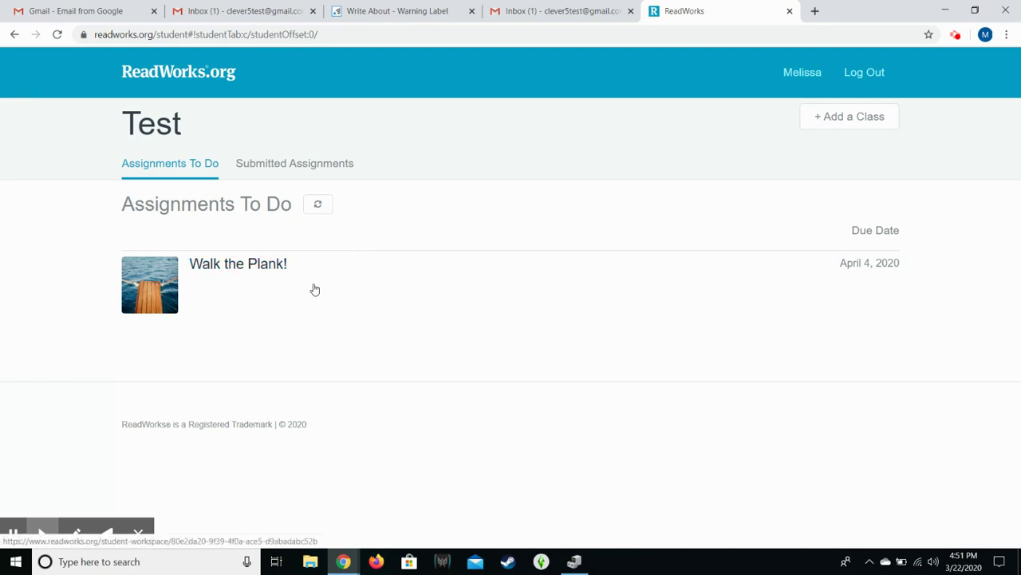
Open the 'Walk the Plank!' assignment from the Assignments To Do list.
click(263, 272)
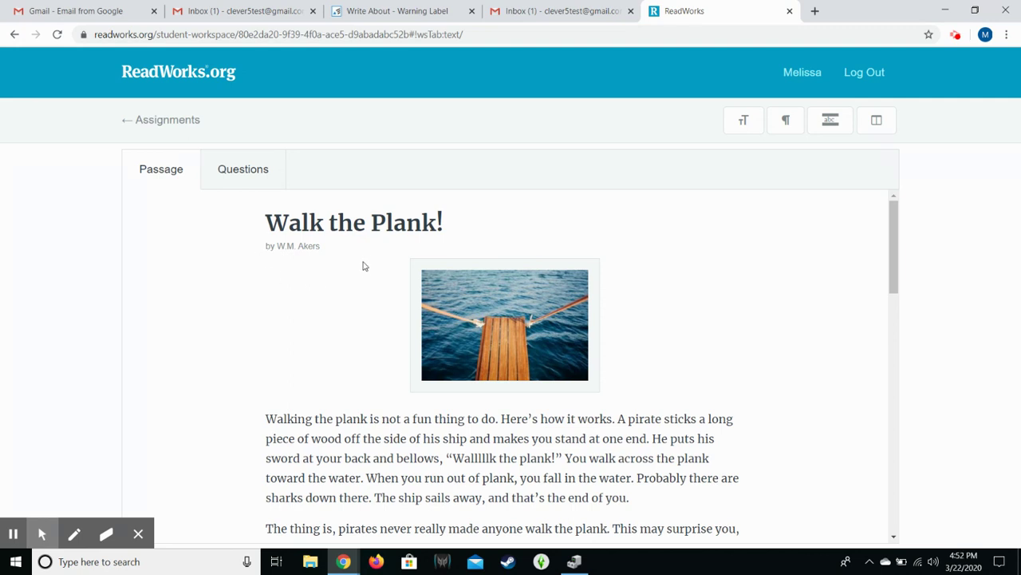
scroll(377, 239, down, 15)
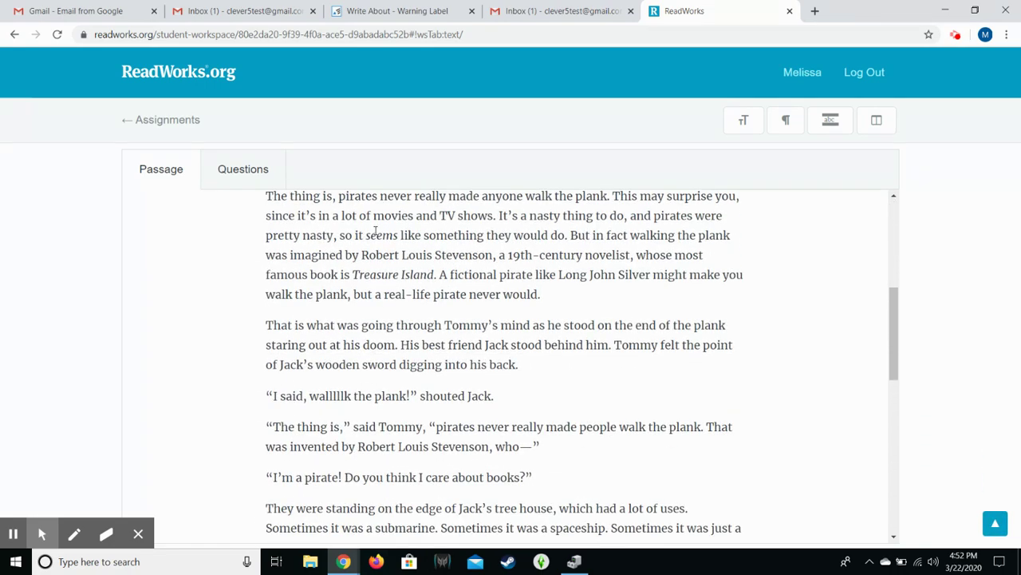
scroll(376, 231, down, 2)
scroll(375, 235, up, 17)
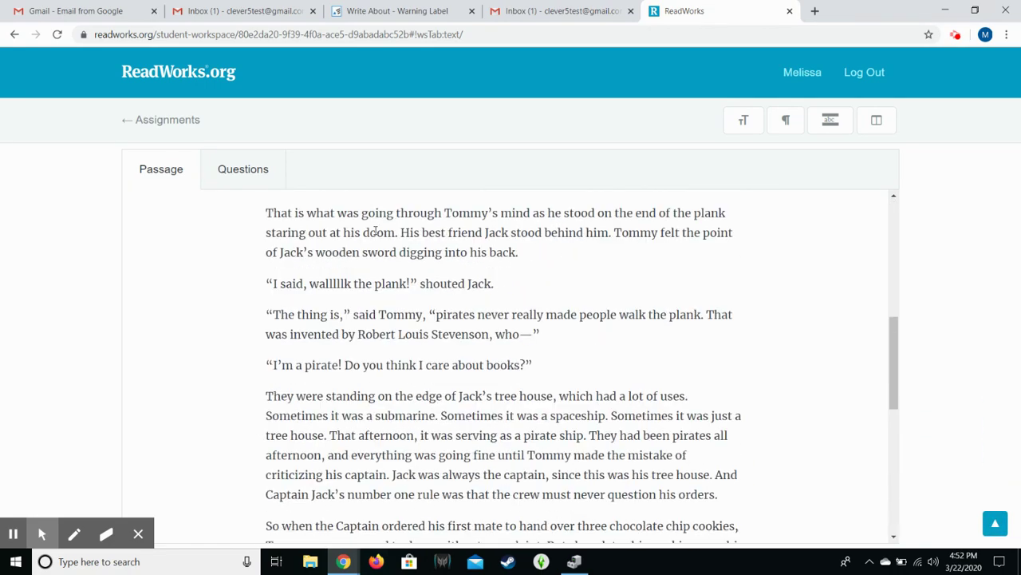
click(271, 182)
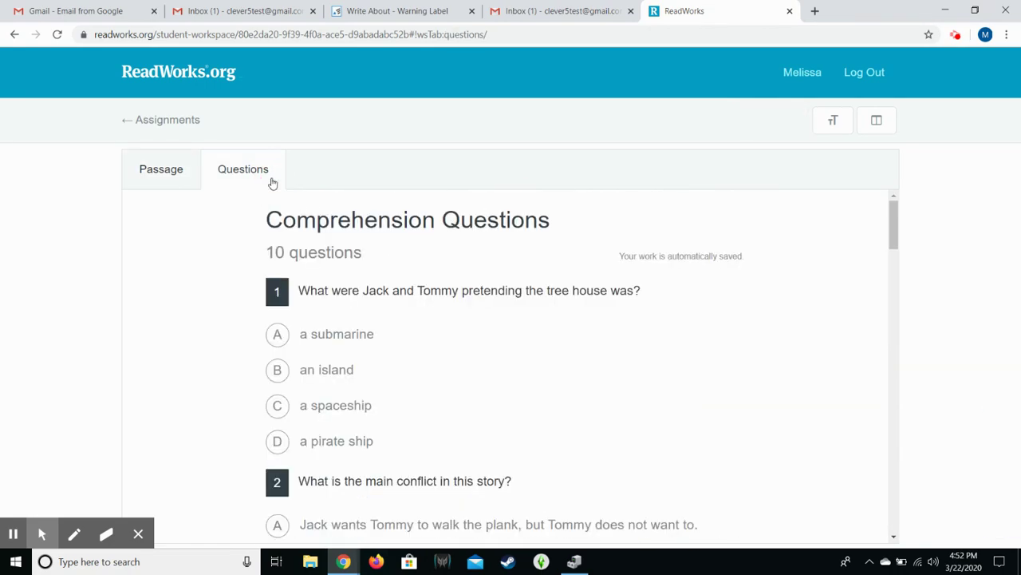
scroll(397, 228, down, 4)
scroll(395, 223, up, 4)
click(177, 169)
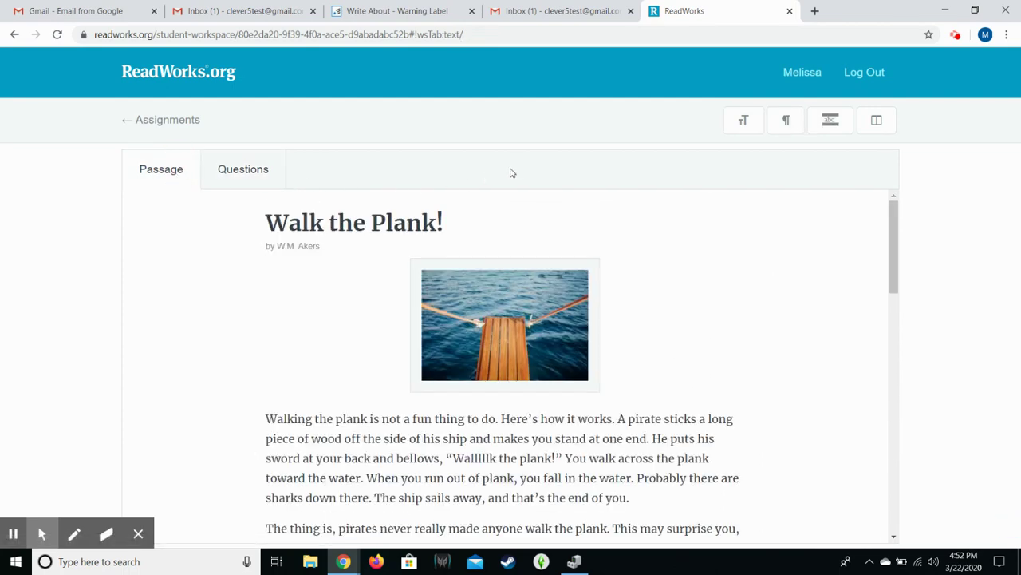
click(876, 123)
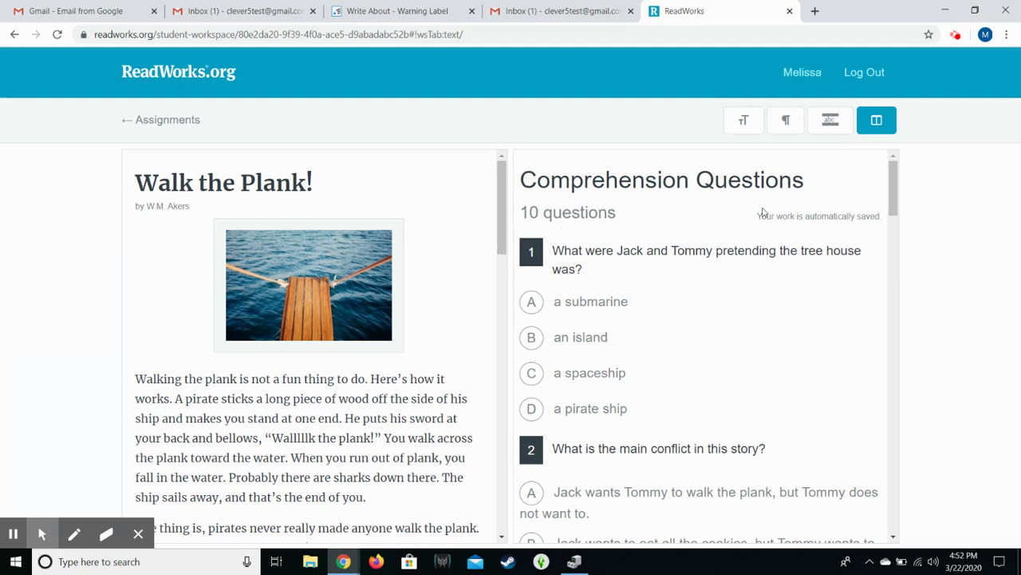
click(874, 126)
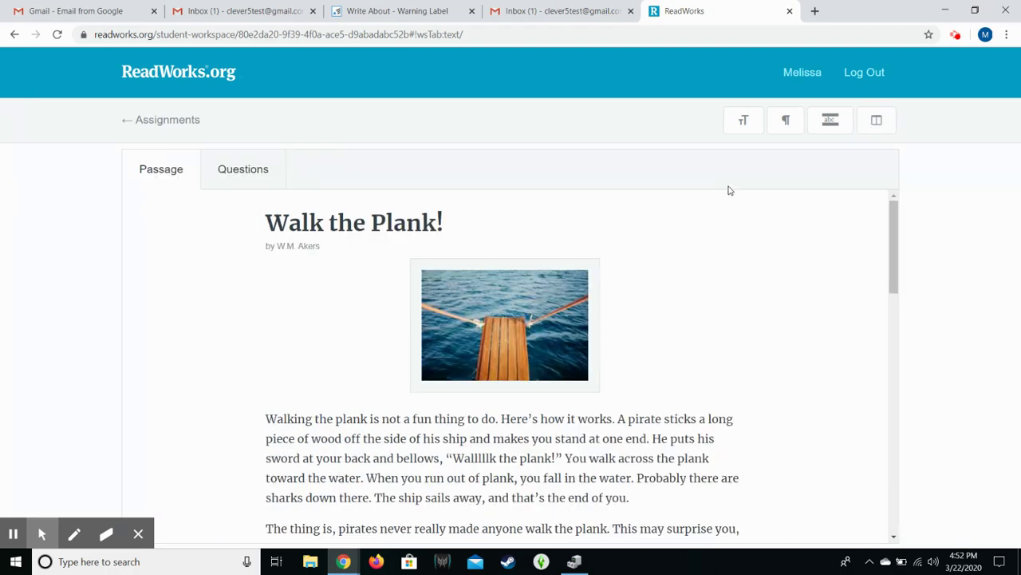
scroll(693, 237, down, 8)
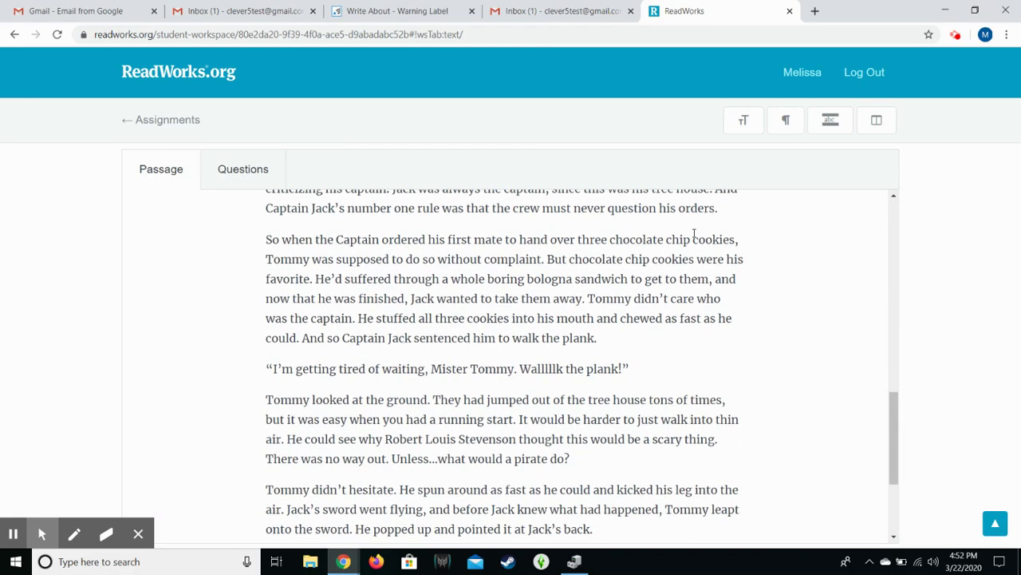
scroll(694, 237, up, 3)
scroll(693, 237, up, 5)
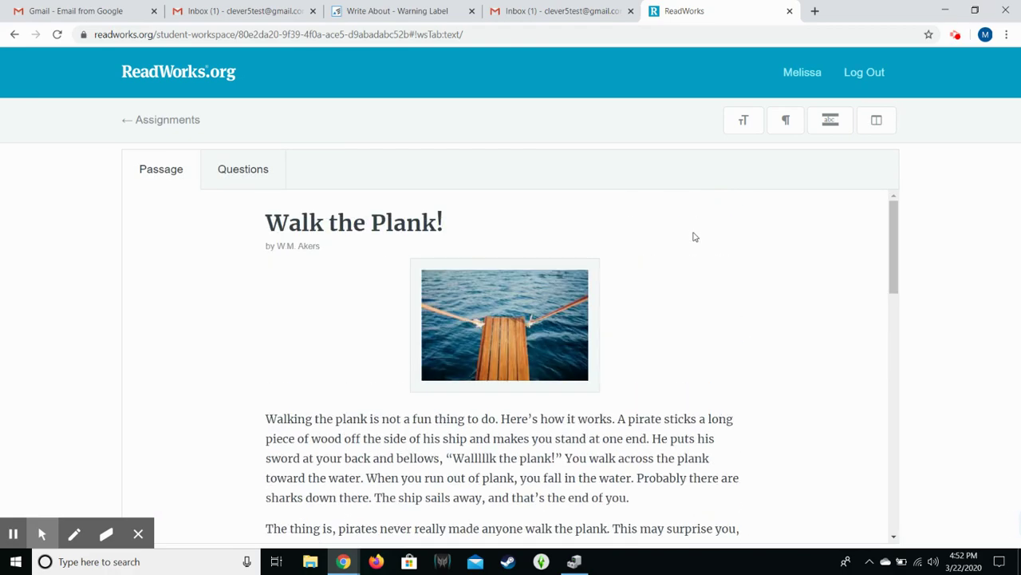
Switch to split view and choose option D, 'a pirate ship', for question 1.
click(877, 123)
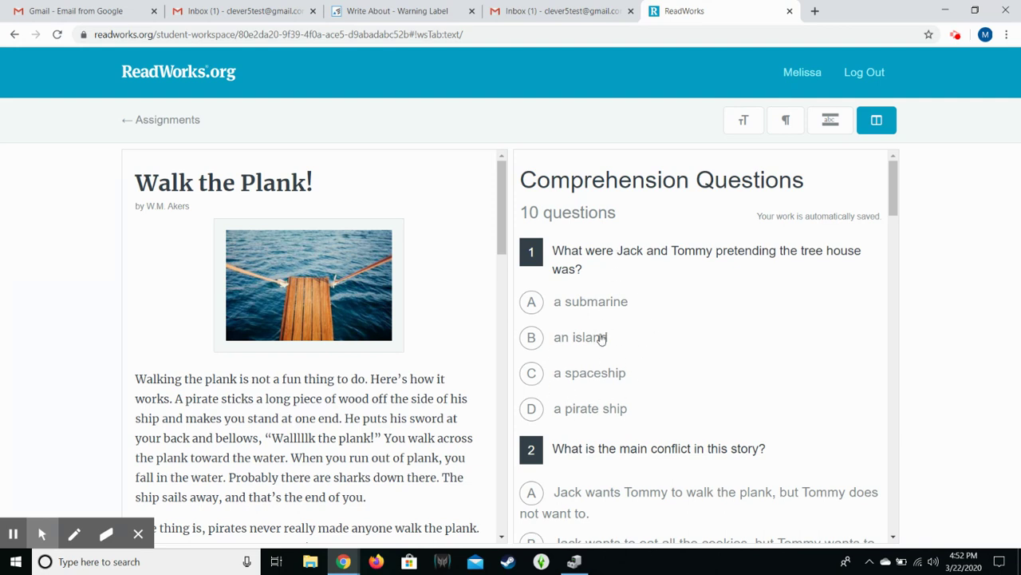
click(546, 409)
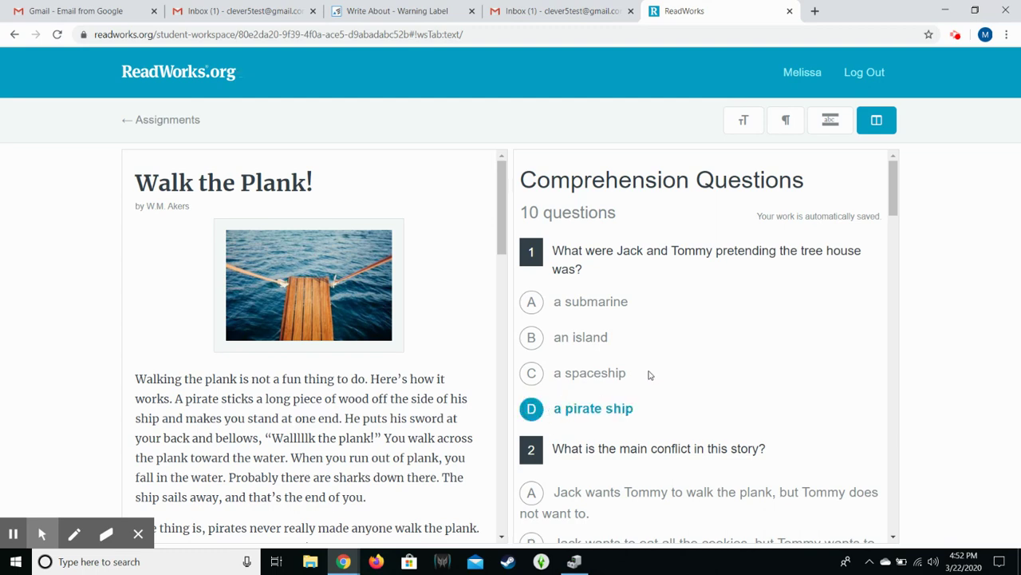
scroll(751, 322, down, 2)
Scroll the questions panel past questions 3–7 to question 8's empty answer box.
scroll(751, 322, down, 4)
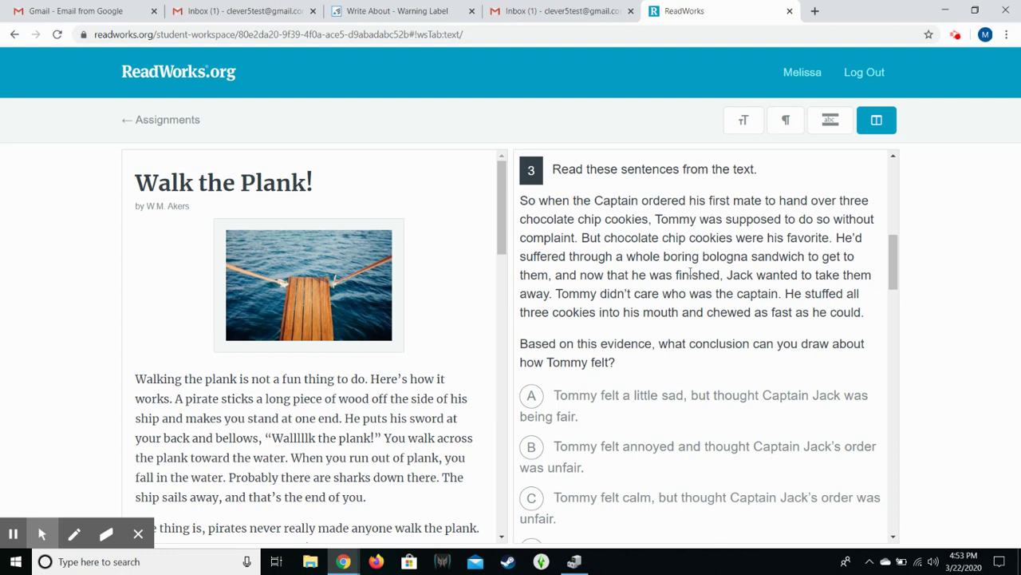
scroll(691, 274, down, 5)
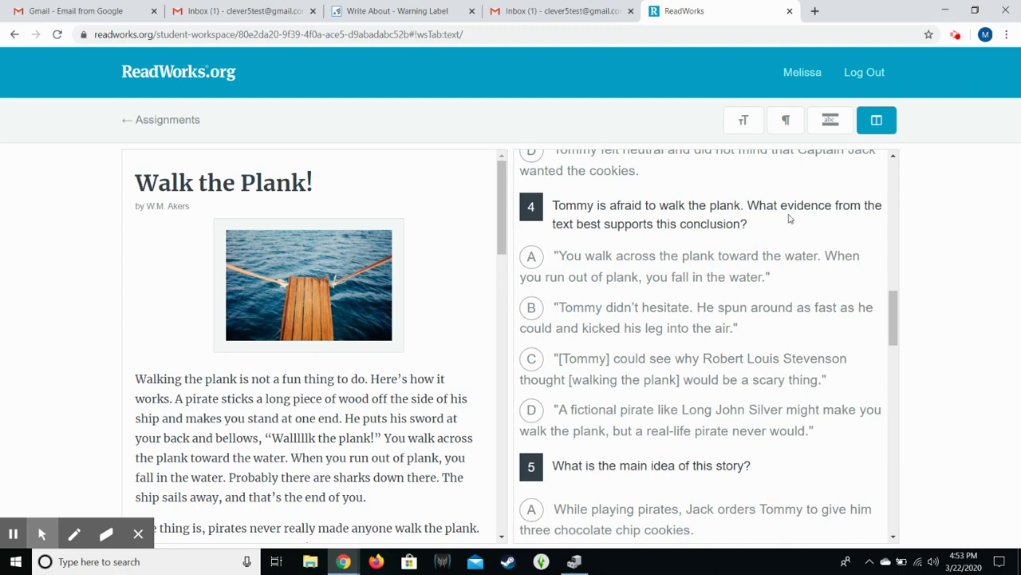
scroll(709, 217, down, 7)
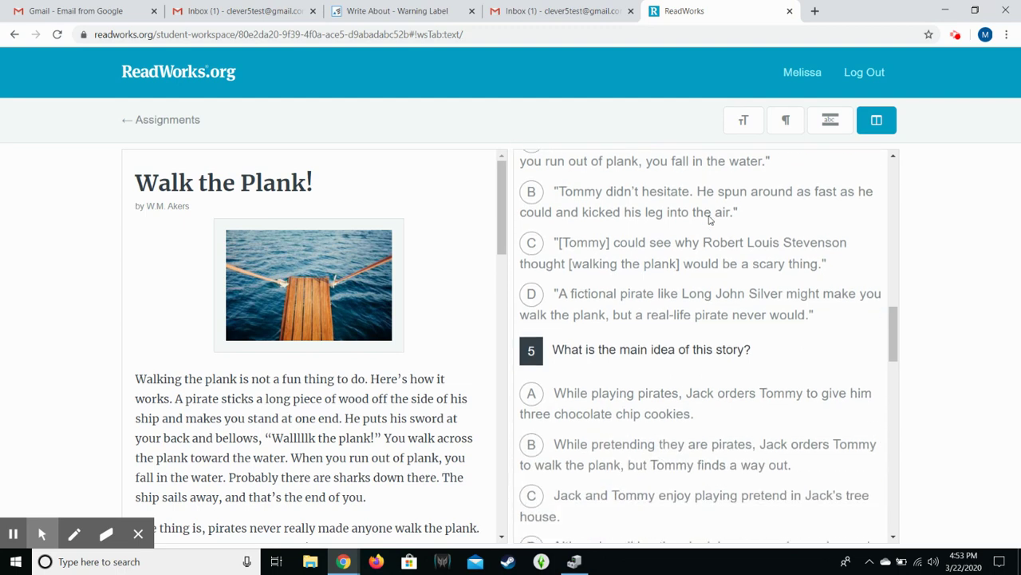
scroll(709, 217, down, 2)
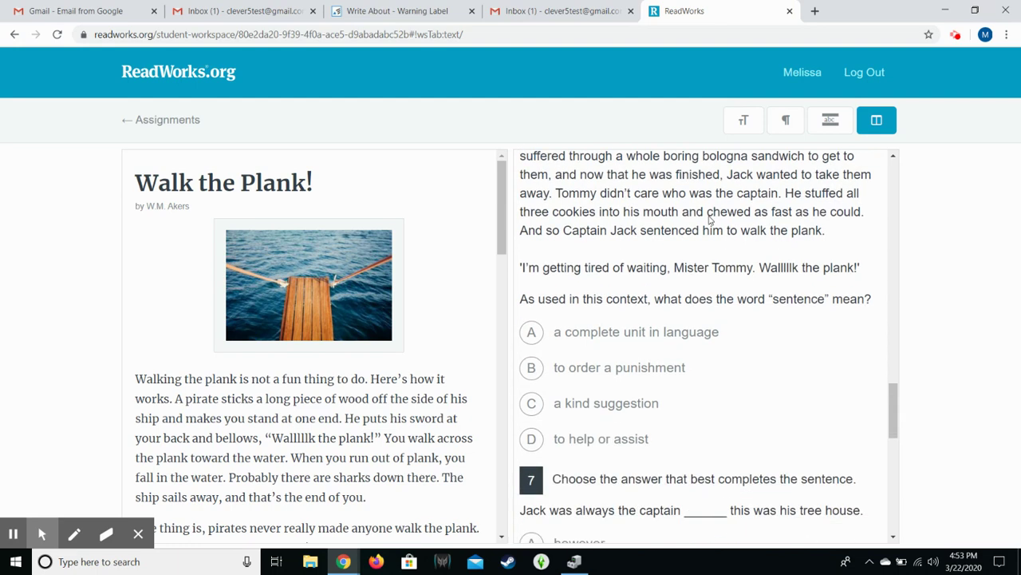
scroll(709, 220, up, 2)
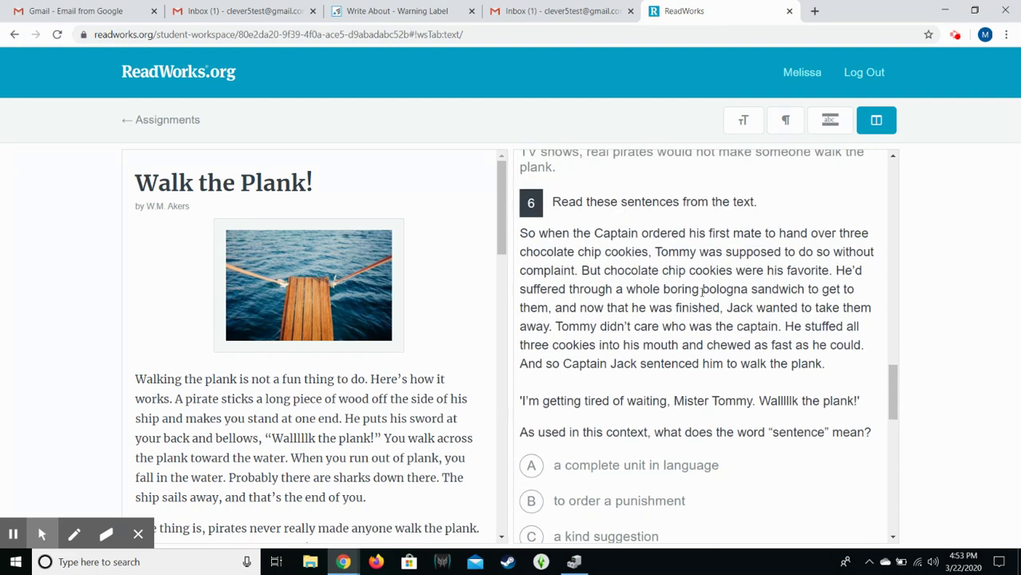
scroll(694, 299, down, 4)
scroll(703, 291, down, 4)
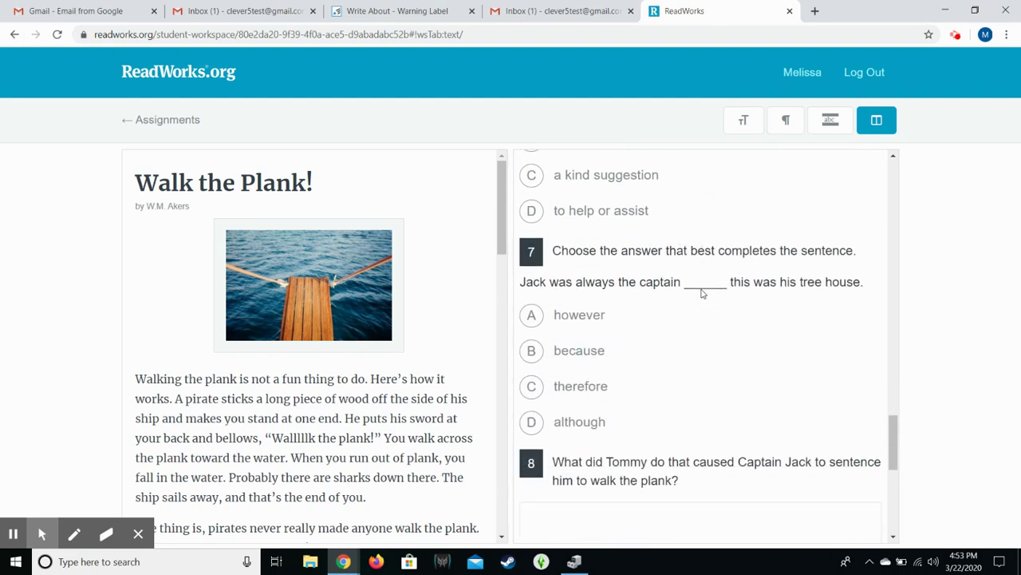
scroll(702, 293, up, 1)
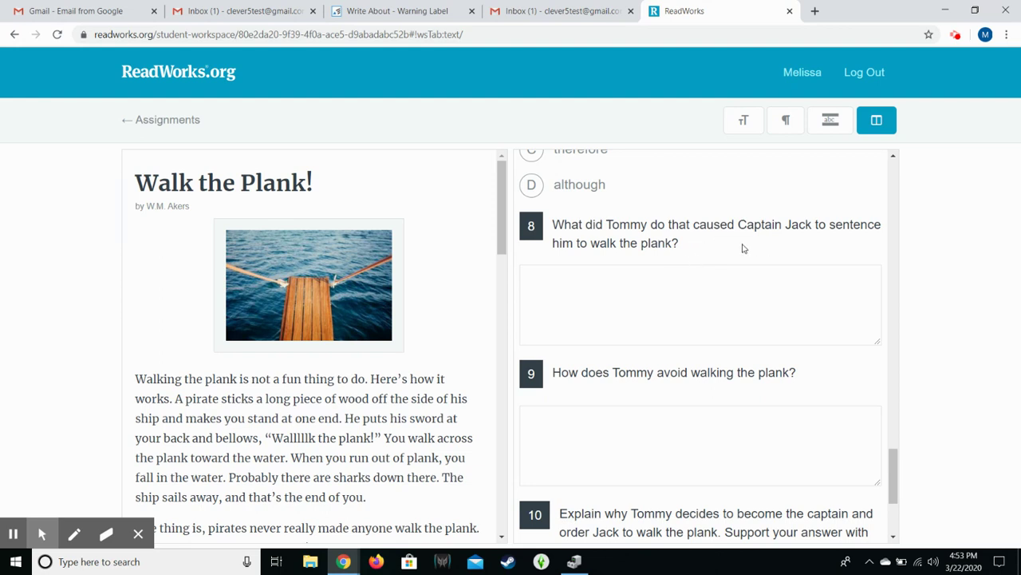
Answer question 8: 'Tommy had to walk the plank because he ate the cookies instead of giving them to the Captain'.
click(771, 280)
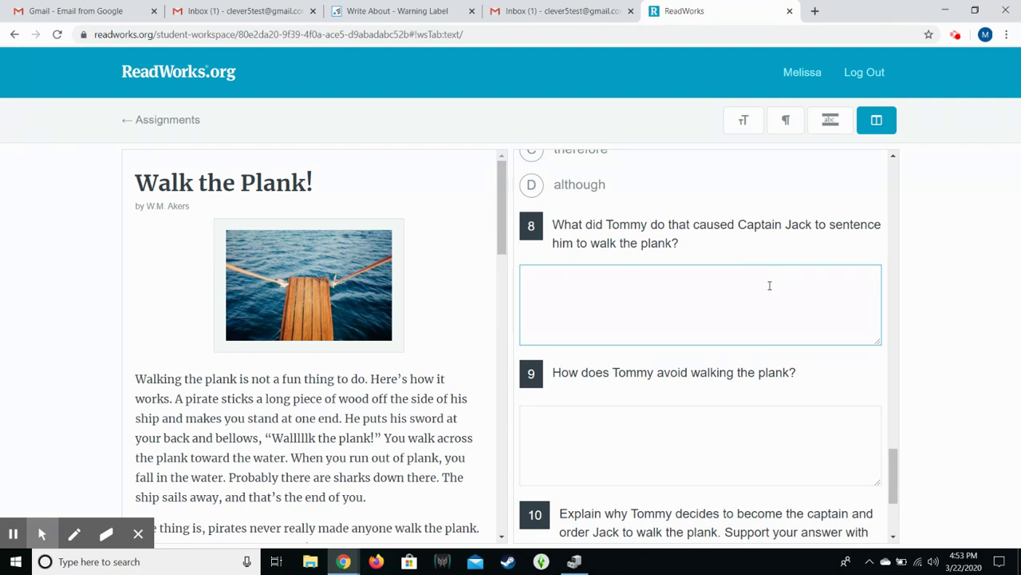
text(Tommy)
text(had to wak)
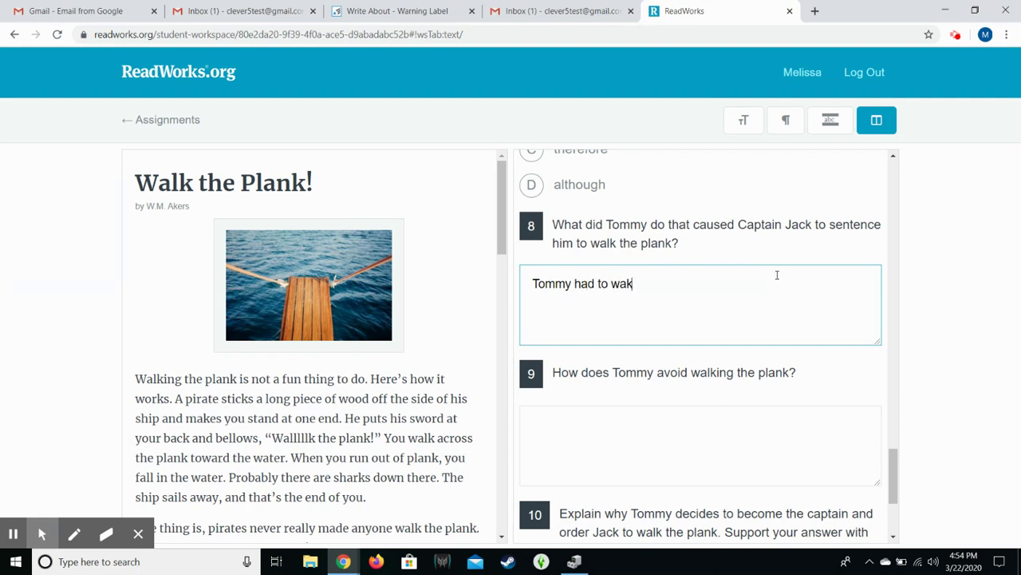
key(BackSpace)
text(lk the)
key(BackSpace)
key(BackSpace)
key(BackSpace)
key(BackSpace)
key(BackSpace)
text(k)
key(BackSpace)
key(BackSpace)
text(k the plank becuase)
key(BackSpace)
key(BackSpace)
key(BackSpace)
key(BackSpace)
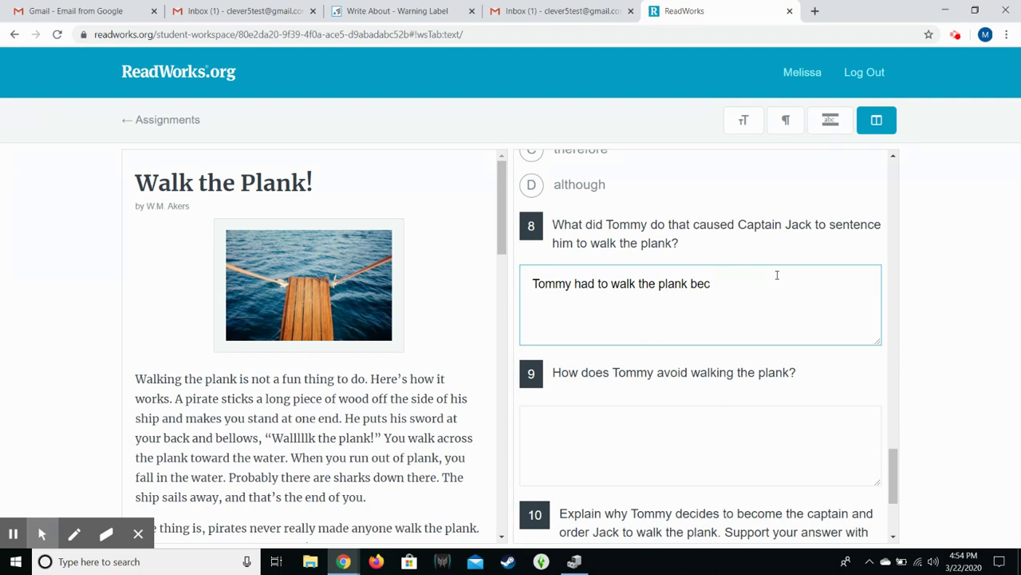
text(ause)
text(he ate the cookies instead of)
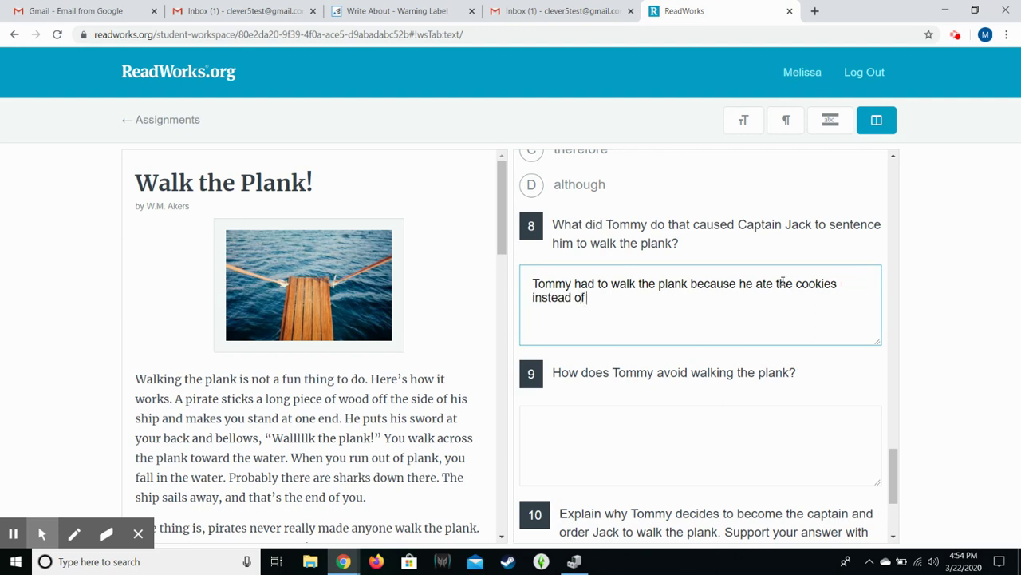
text( giving them to)
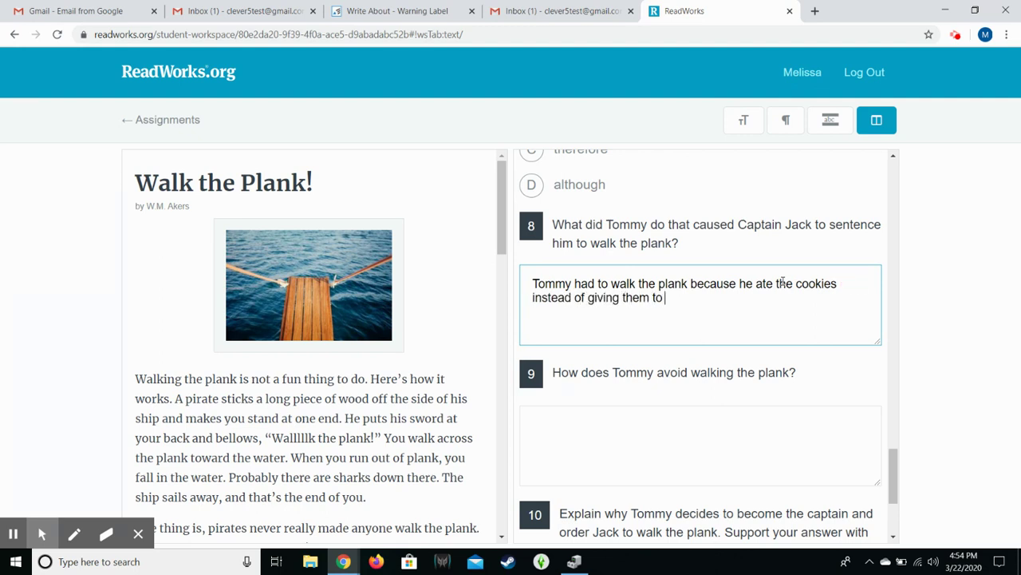
text( the Captain,)
scroll(453, 398, down, 6)
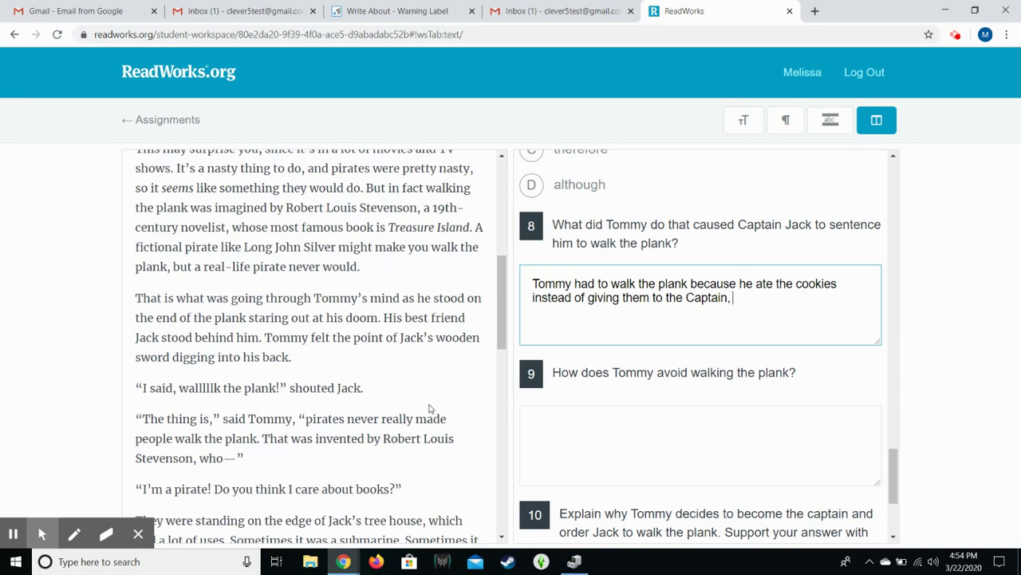
scroll(381, 392, up, 3)
Scroll the story passage to the paragraph where Tommy eats the chocolate chip cookies.
scroll(367, 369, up, 1)
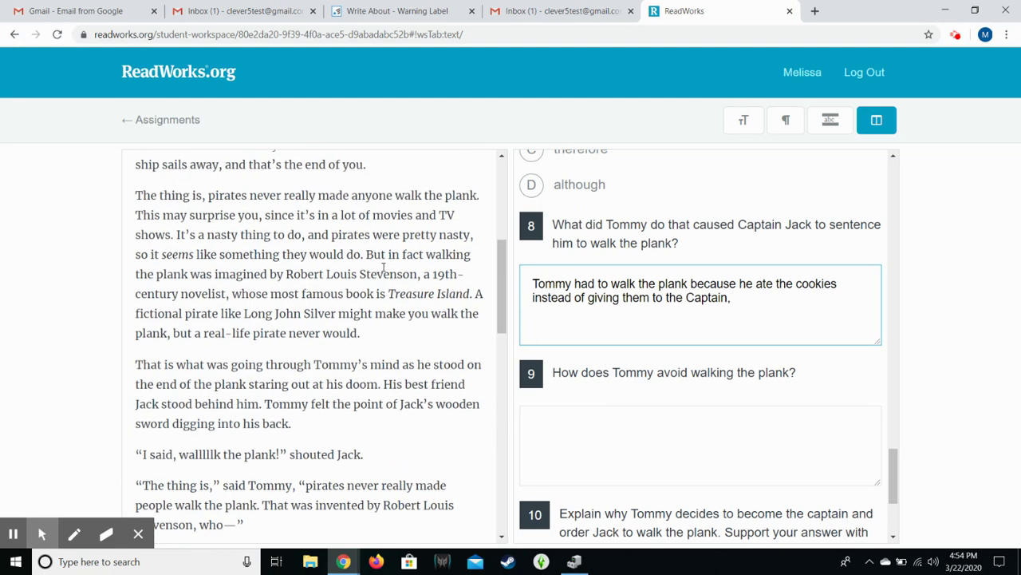
scroll(384, 267, up, 3)
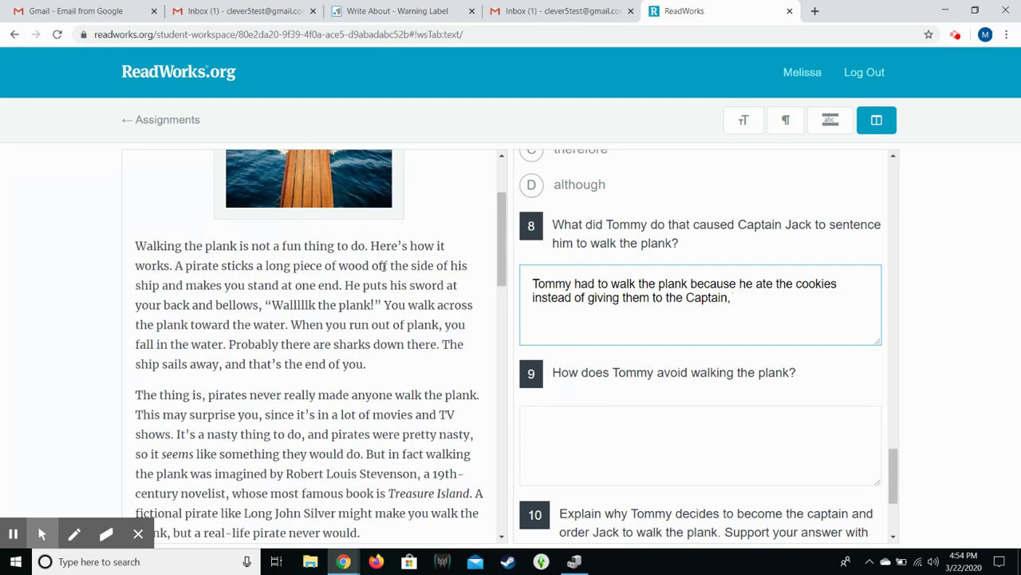
scroll(384, 266, up, 2)
scroll(384, 266, down, 5)
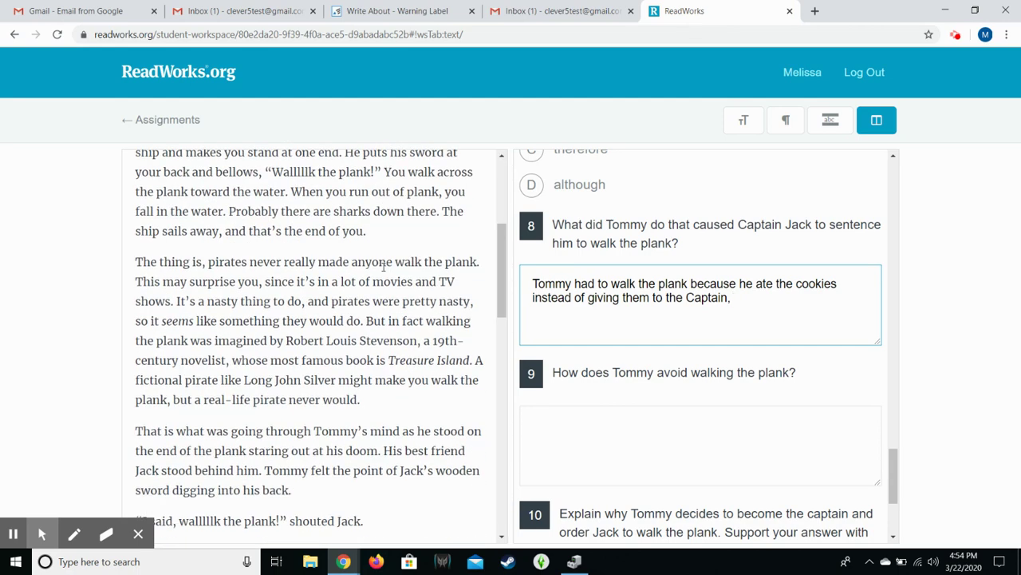
scroll(384, 266, down, 3)
scroll(384, 267, down, 3)
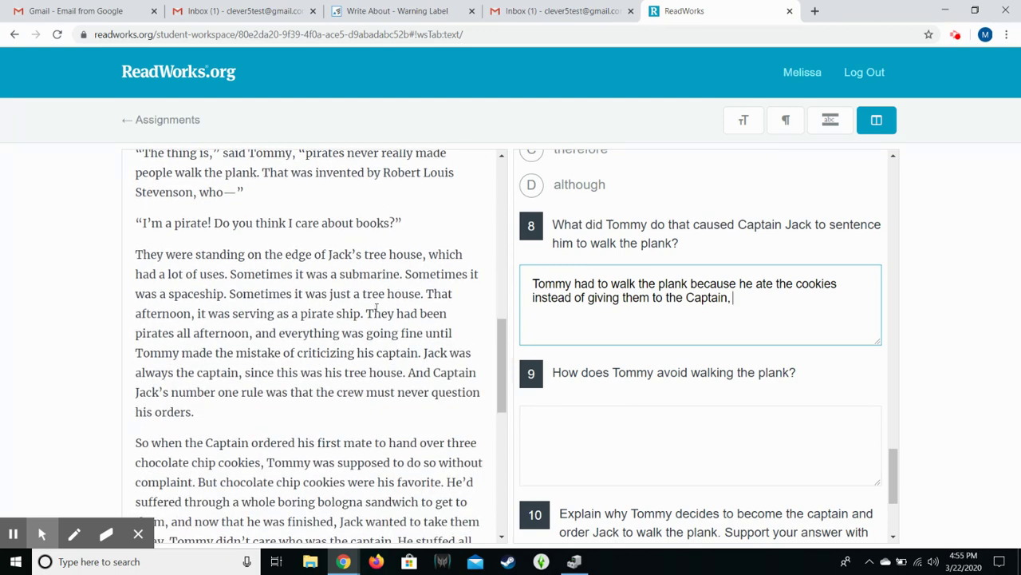
scroll(377, 308, down, 3)
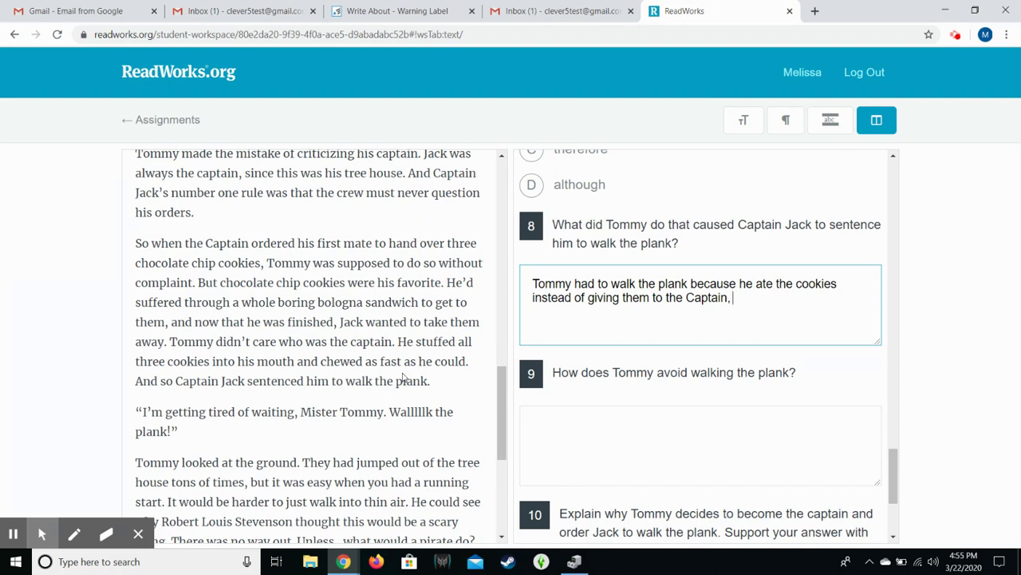
Replace the trailing comma and add 'He did this because they were his favorite and he felt he deserved the cookies. According to paragraph'.
key(BackSpace)
text(He did this becauu)
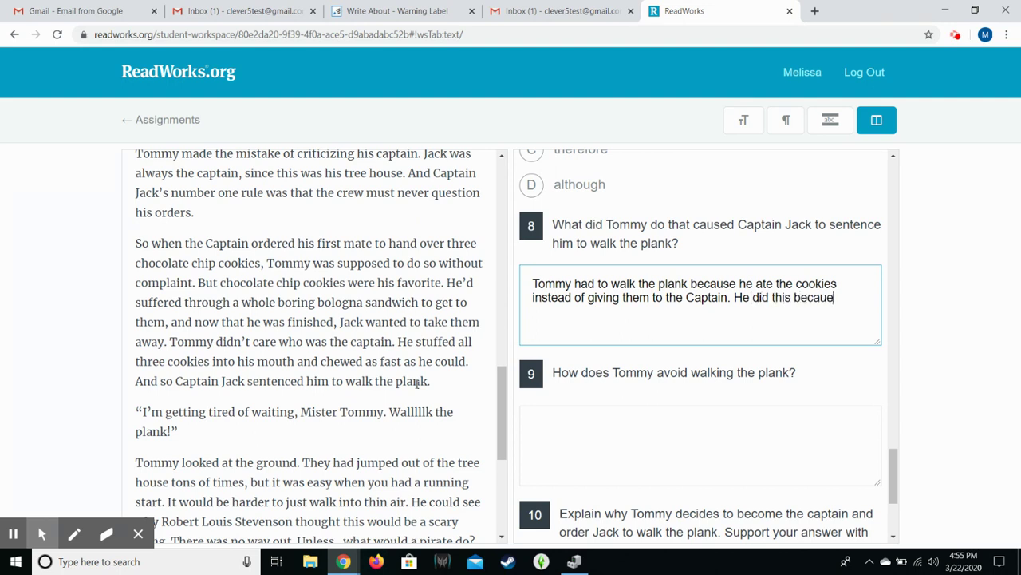
key(BackSpace)
text(u)
key(BackSpace)
text(se the)
text(y were his fa)
text(vor)
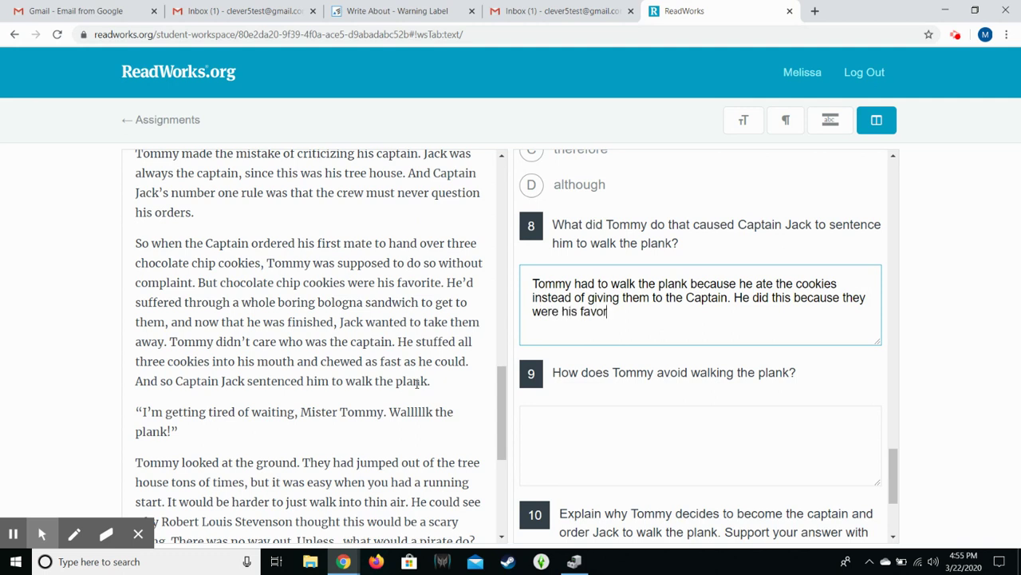
text(ite and he felt he)
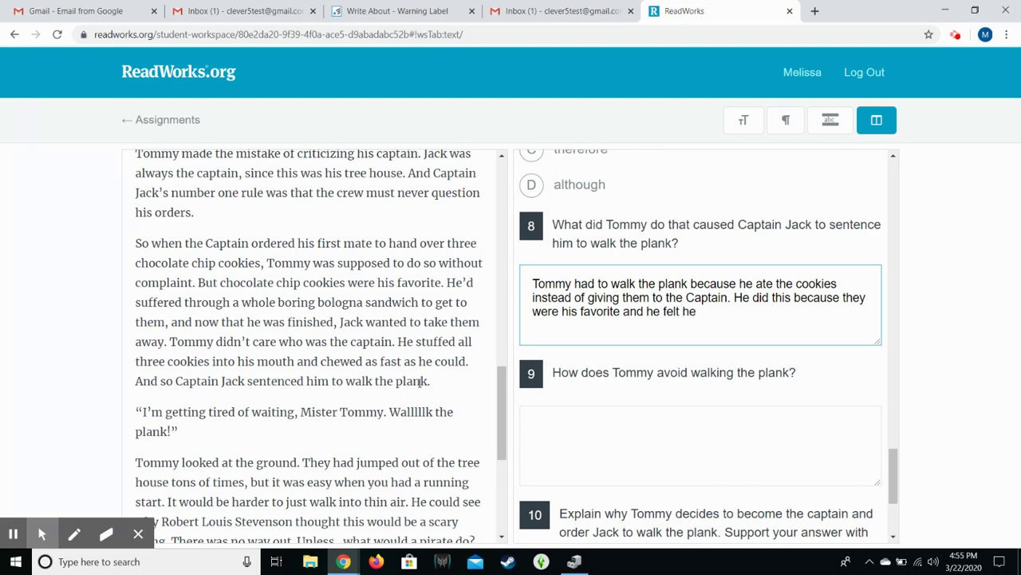
text( deserved the cookies.)
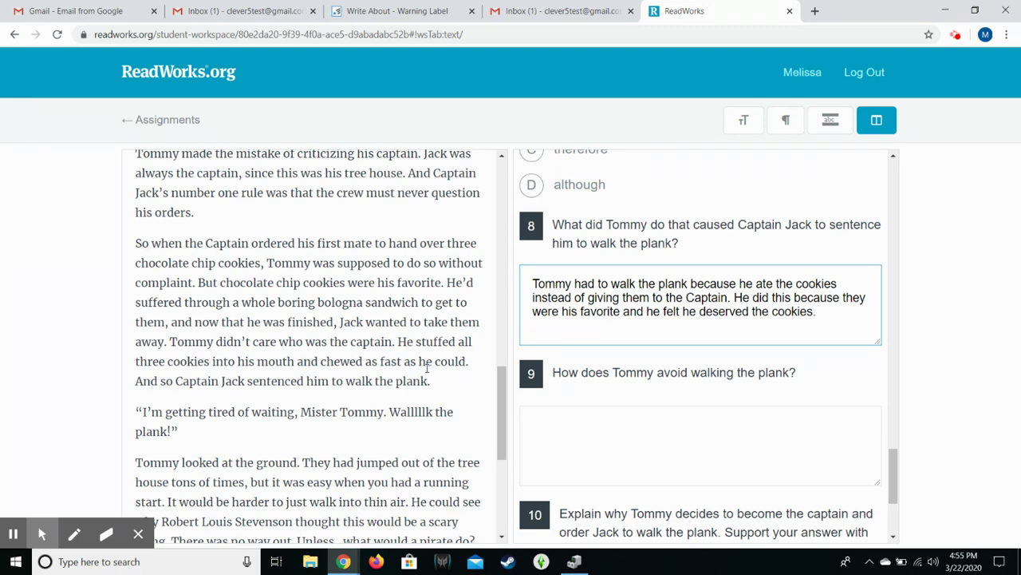
text( According to paragraph)
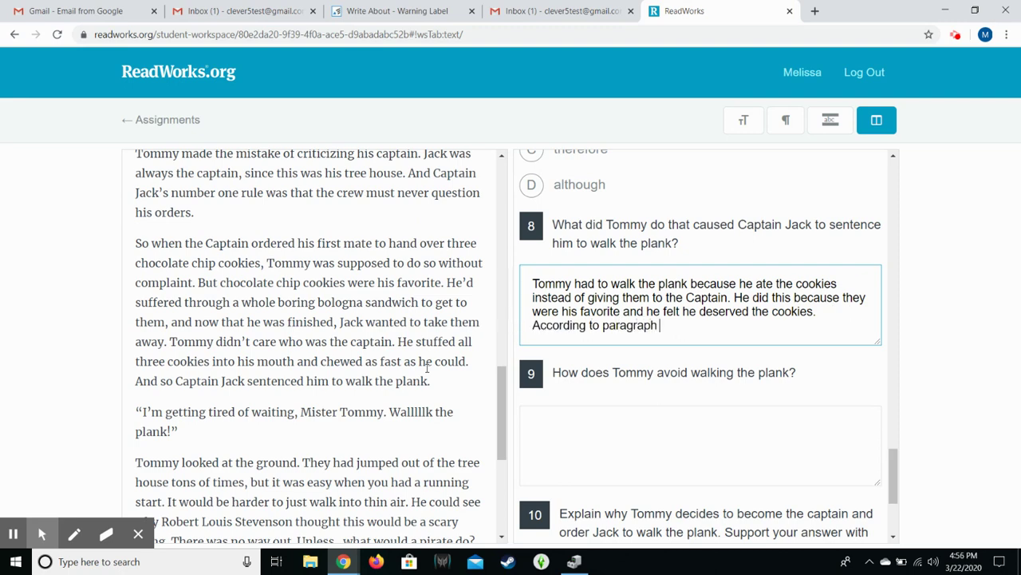
Count the story's paragraphs and complete the citation with '8 of the text.'.
scroll(300, 317, up, 8)
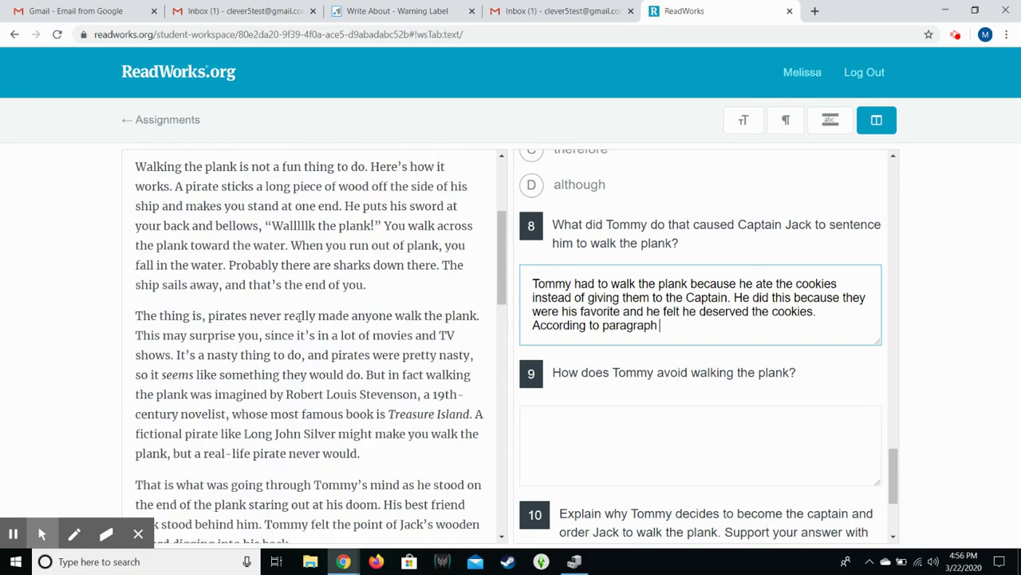
scroll(299, 317, up, 3)
scroll(302, 319, down, 5)
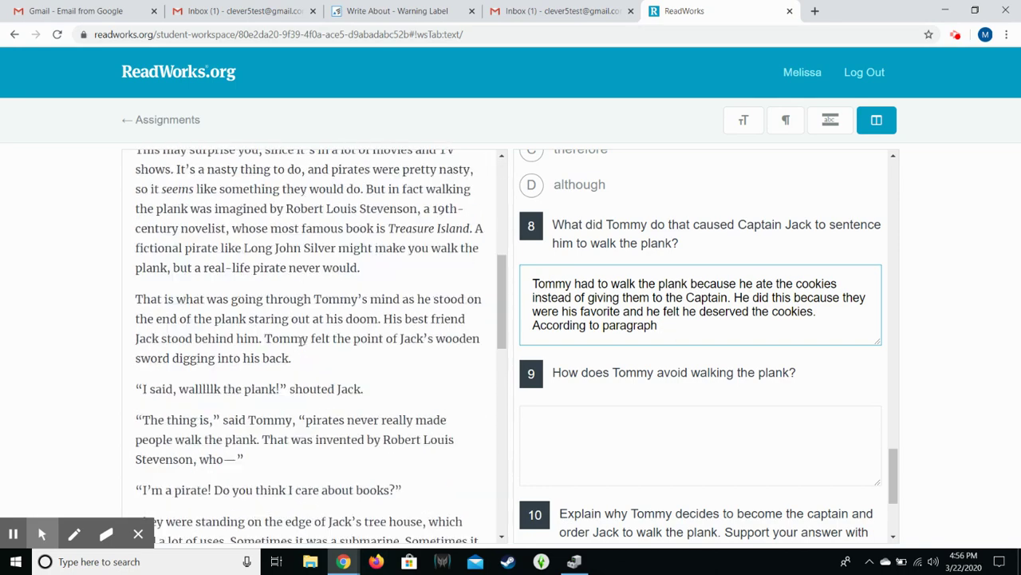
scroll(302, 341, down, 1)
scroll(291, 311, up, 2)
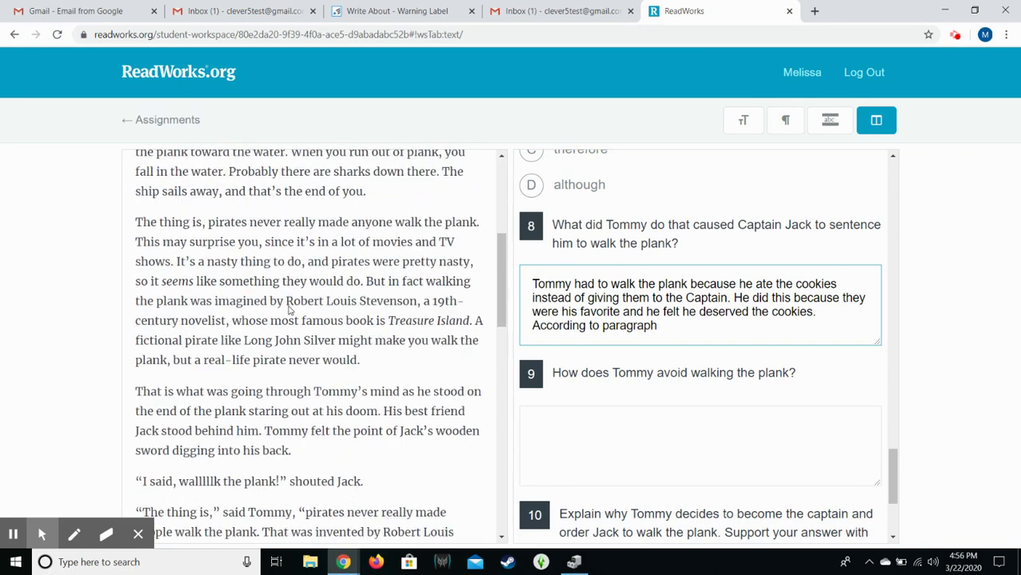
scroll(290, 310, up, 1)
scroll(291, 315, down, 2)
scroll(297, 331, down, 1)
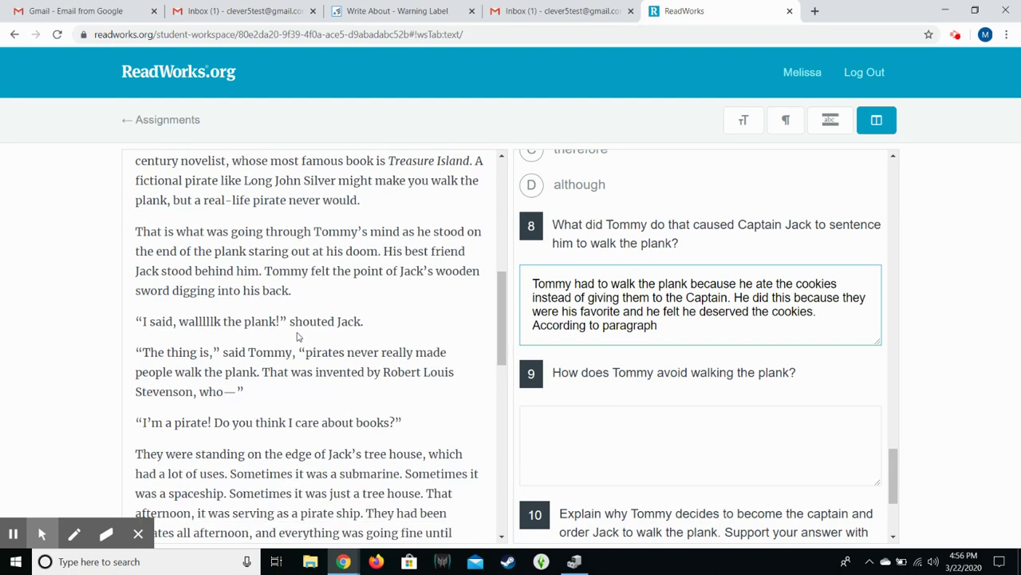
scroll(317, 420, down, 2)
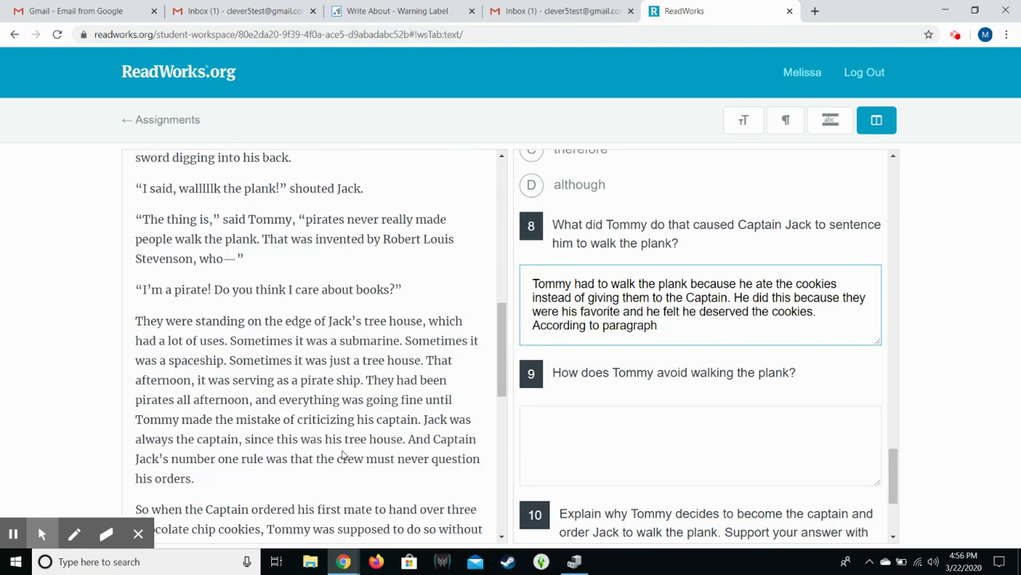
scroll(337, 426, down, 2)
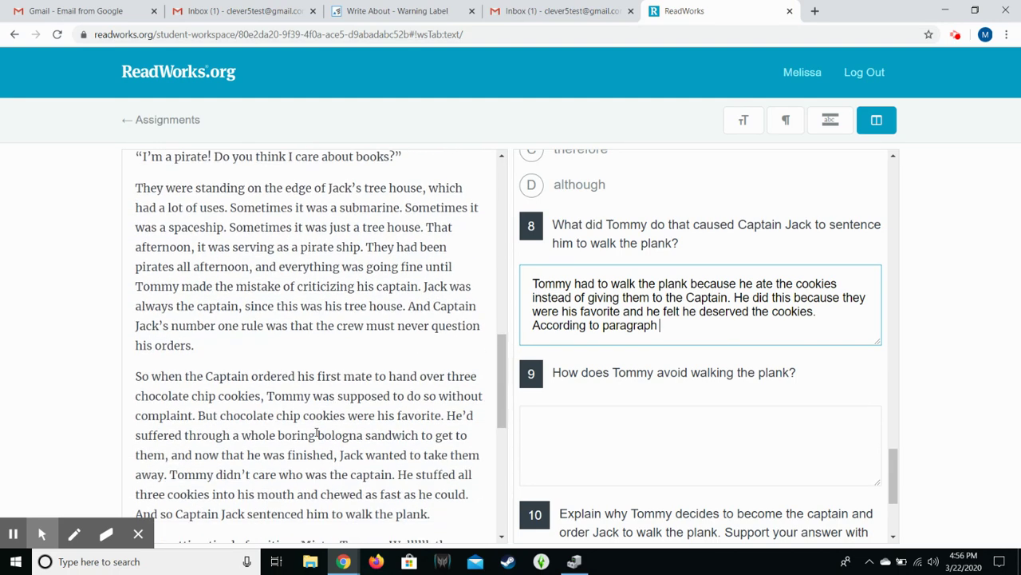
scroll(317, 431, down, 1)
text(8)
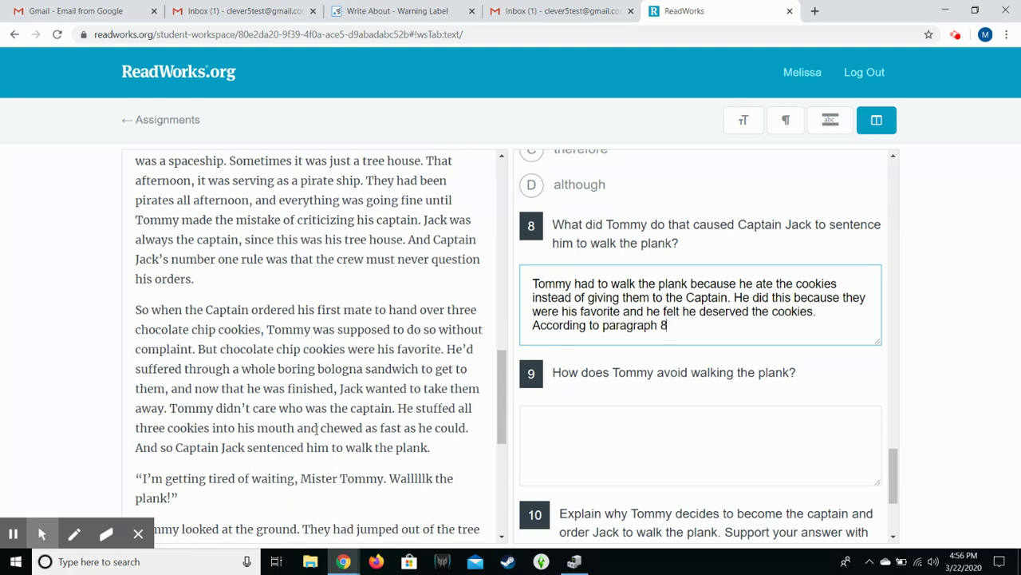
text( of the text.)
scroll(767, 324, down, 3)
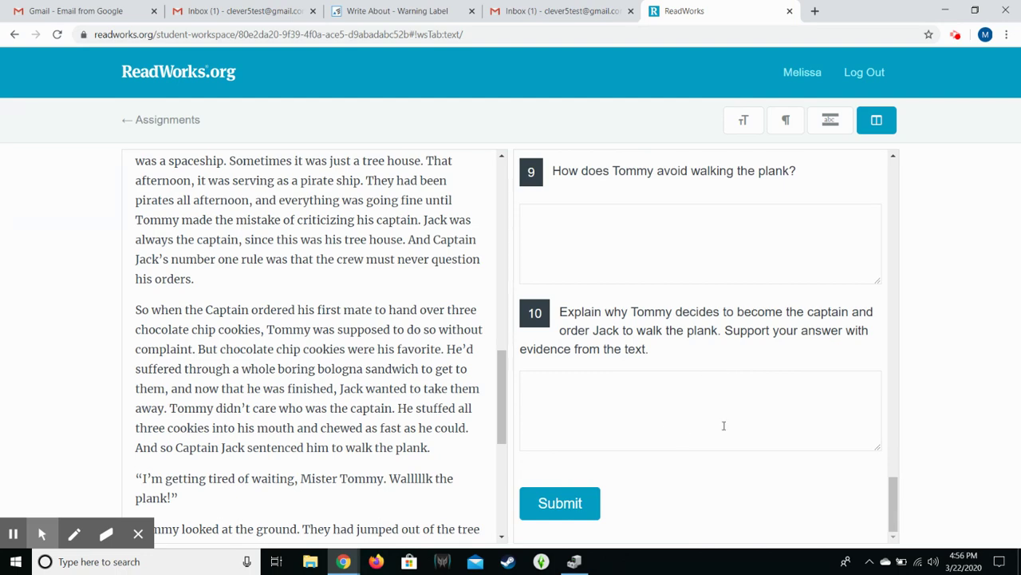
Review the answers back up to the title and question 1, then stop the screen recording.
scroll(706, 394, up, 5)
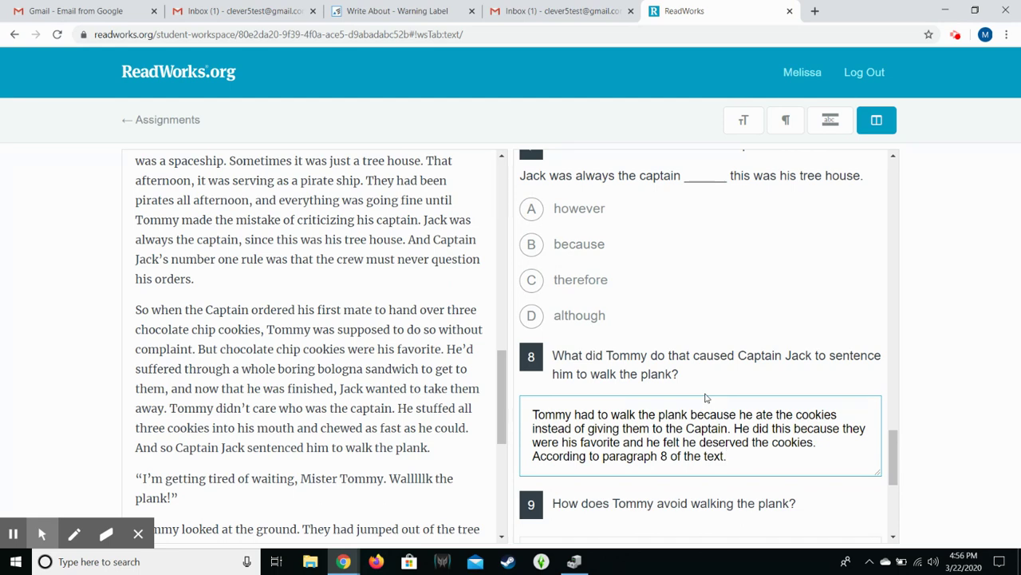
scroll(706, 397, down, 5)
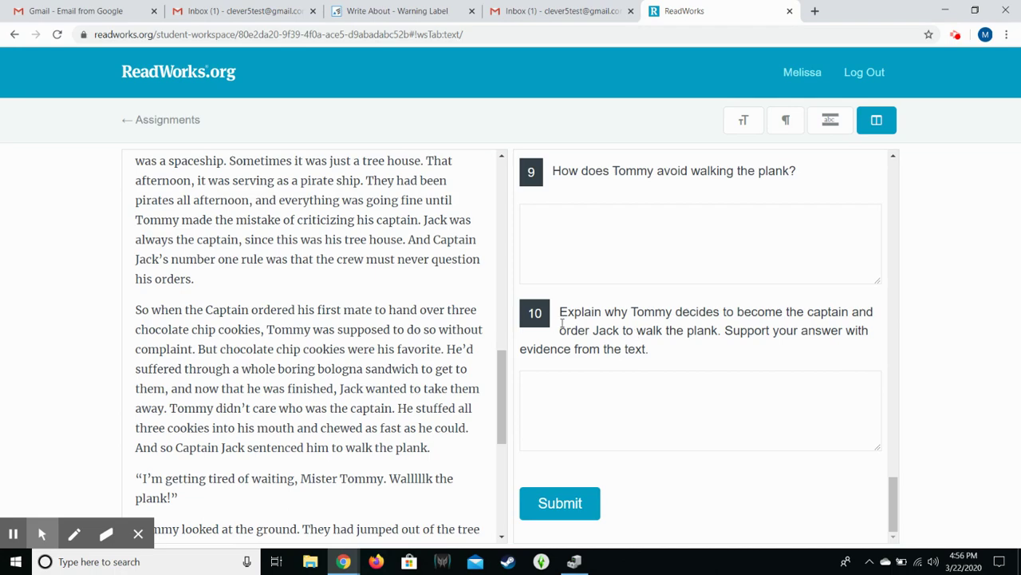
scroll(578, 329, up, 15)
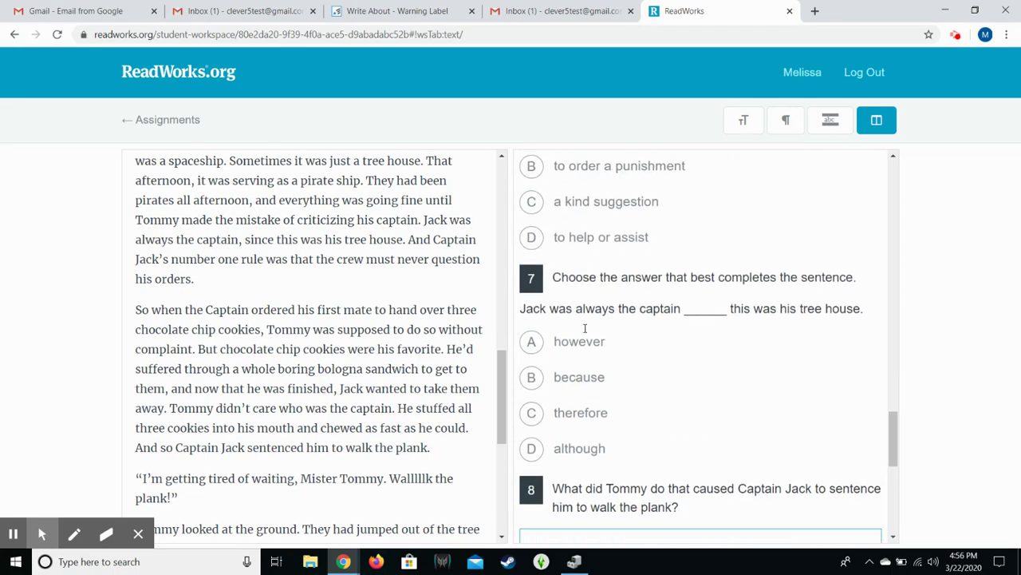
scroll(585, 327, up, 8)
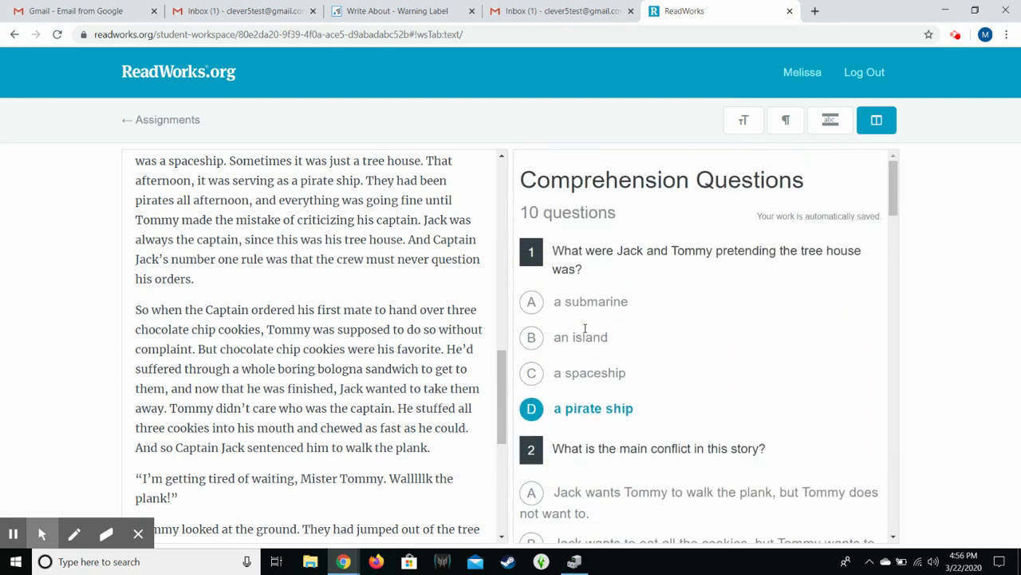
scroll(451, 327, up, 10)
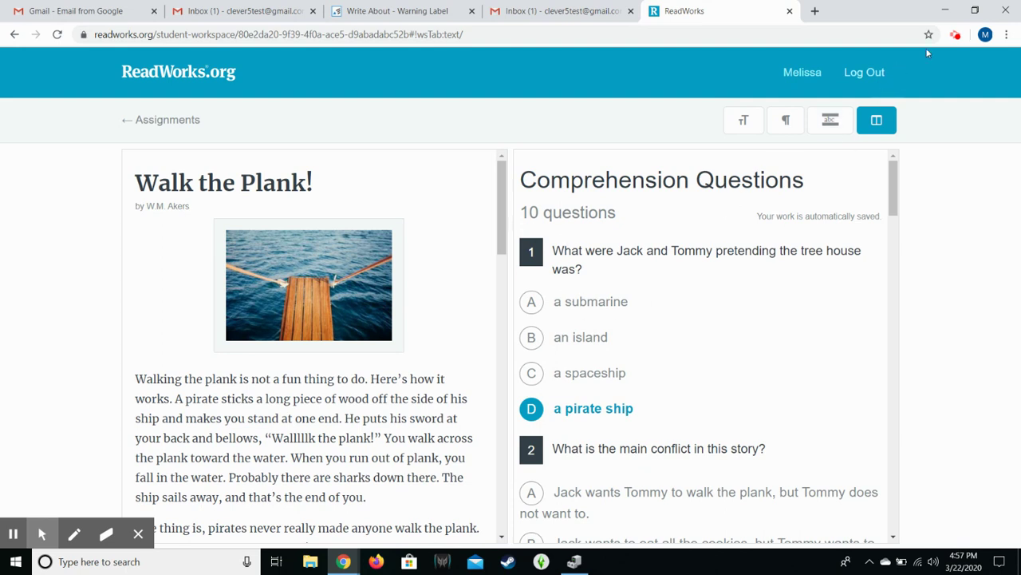
click(957, 36)
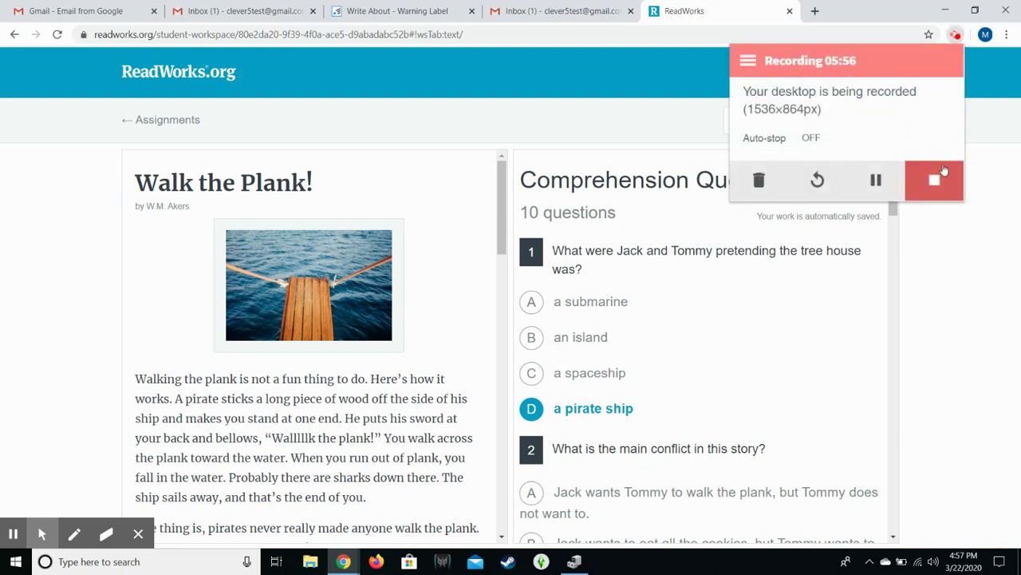